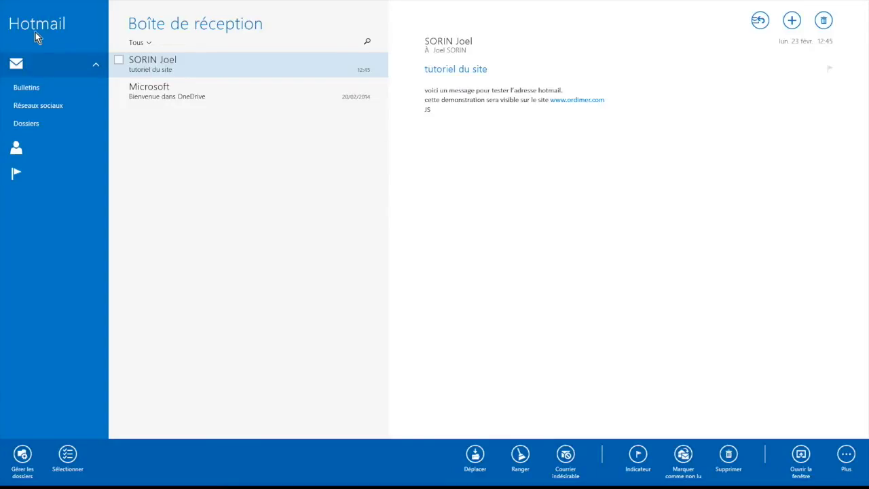
- Close the app bar, open the Microsoft OneDrive welcome message, and show the Dossiers list
left_click(23, 64)
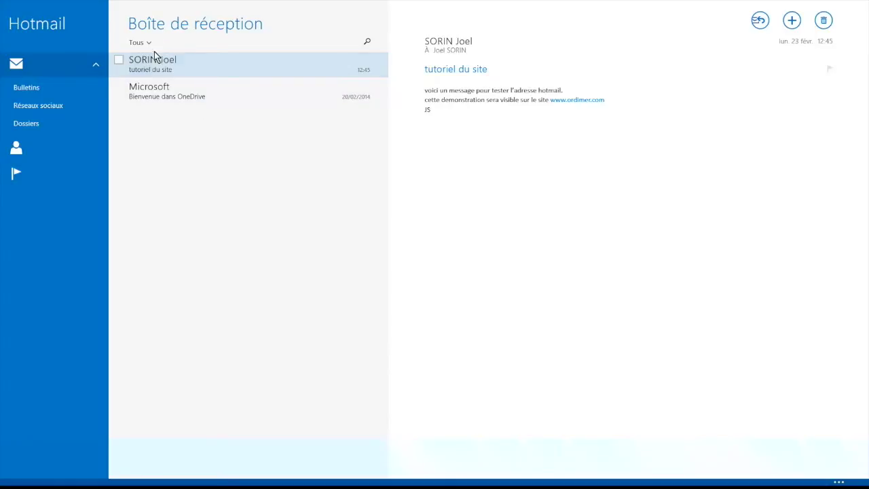
left_click(171, 97)
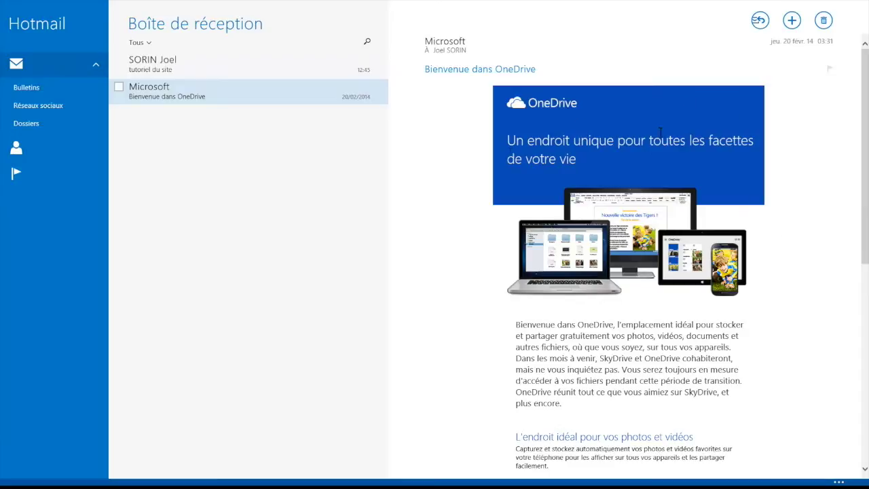
left_click(26, 128)
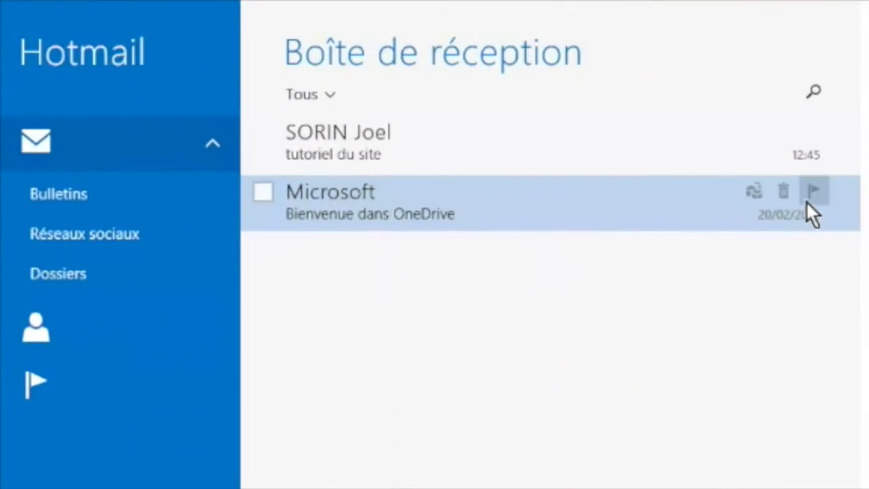
- Flag the OneDrive welcome message, view it under Avec indicateur, then clear its flag
left_click(813, 192)
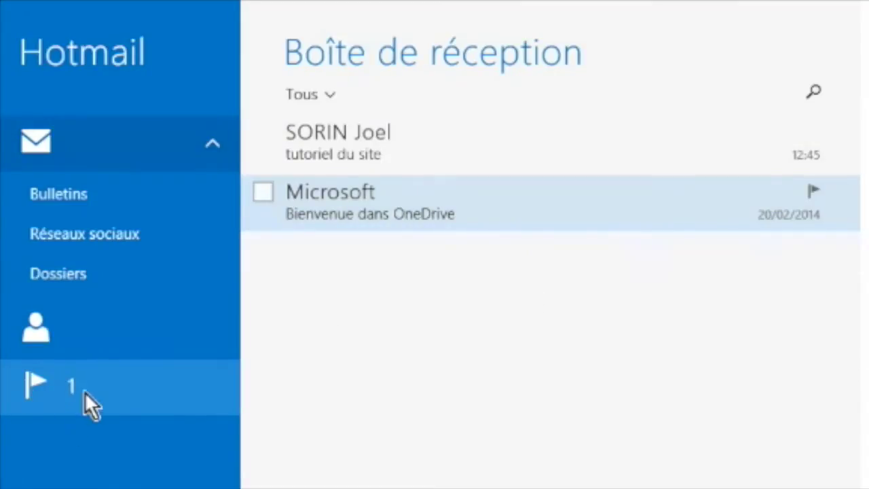
left_click(34, 383)
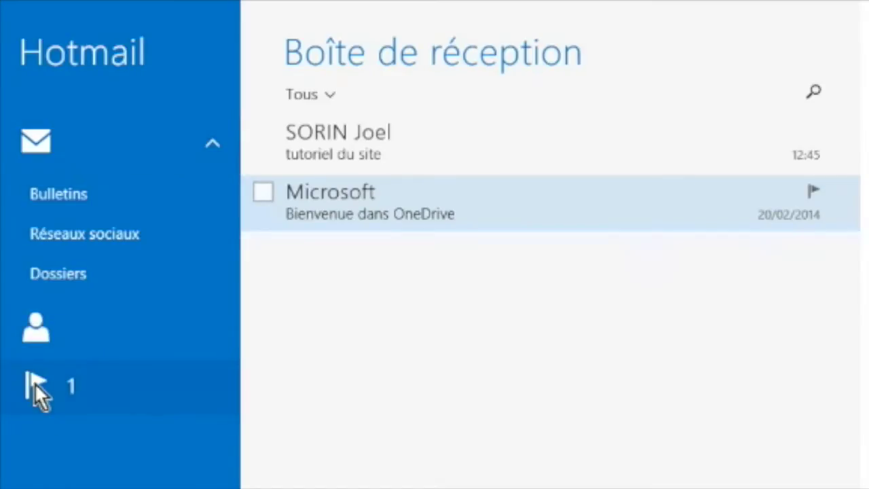
mouse_move(317, 127)
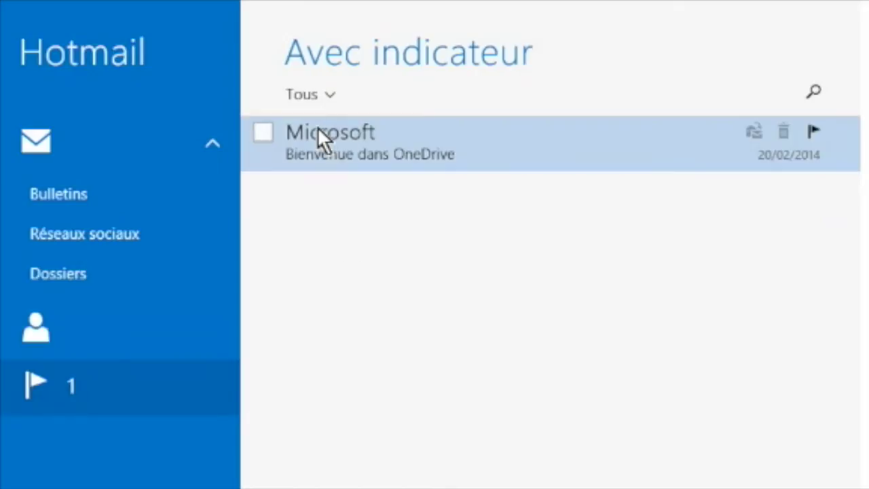
left_click(813, 130)
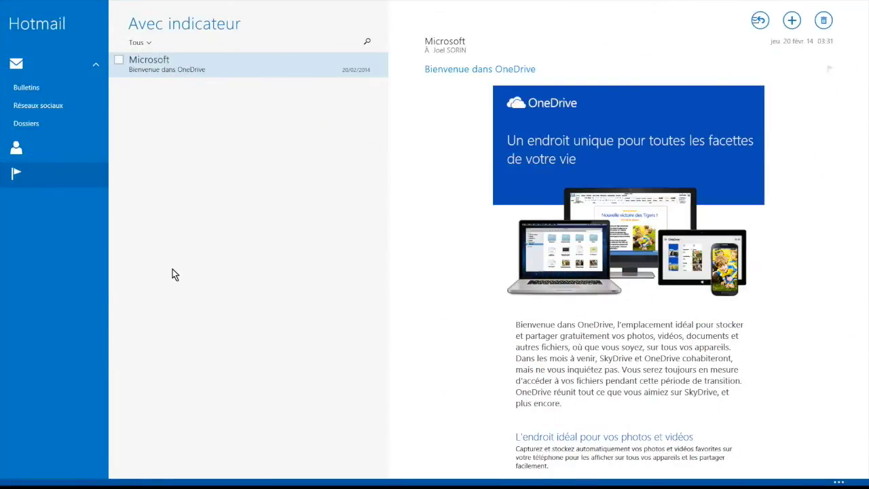
right_click(160, 319)
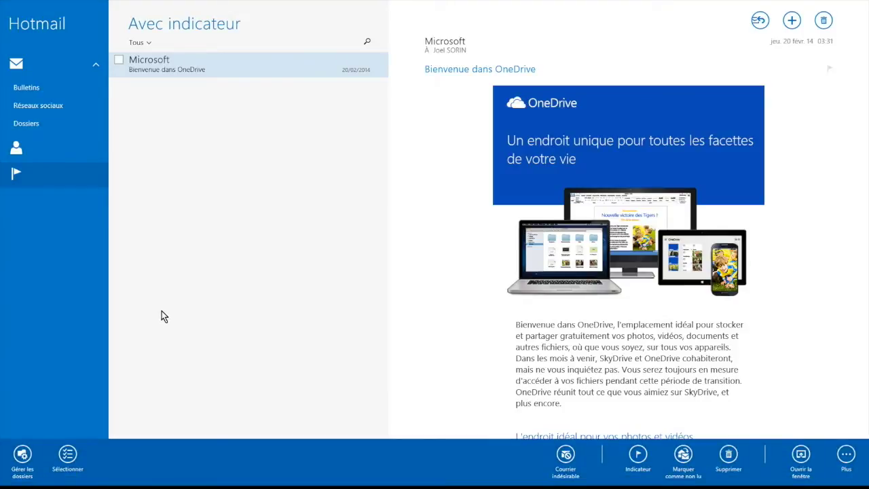
- Toggle the bottom app bar off and on a few times, leaving it showing
right_click(162, 317)
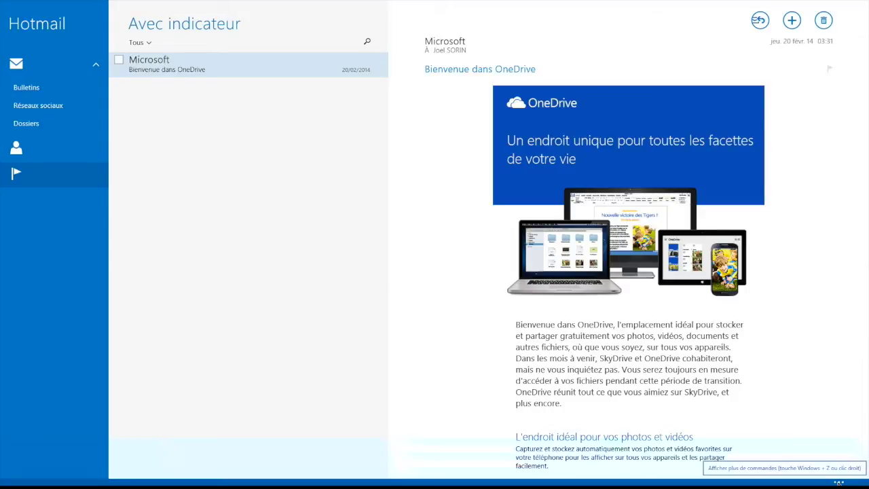
left_click(839, 483)
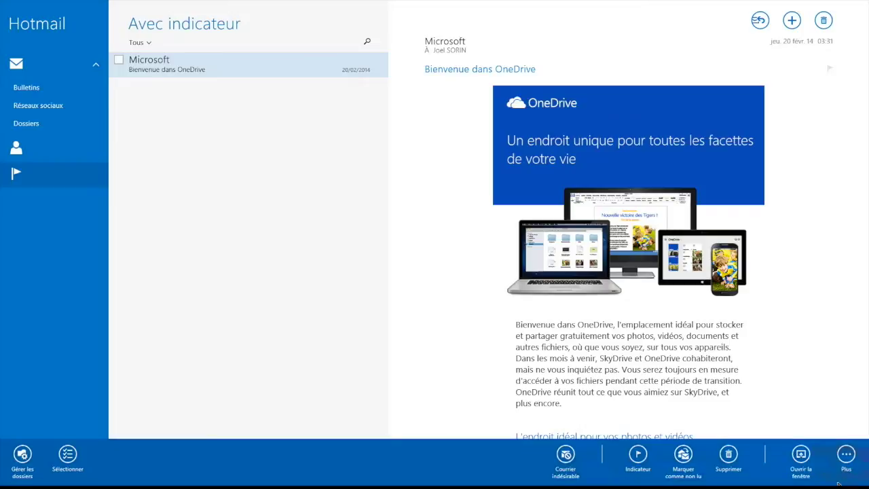
left_click(266, 207)
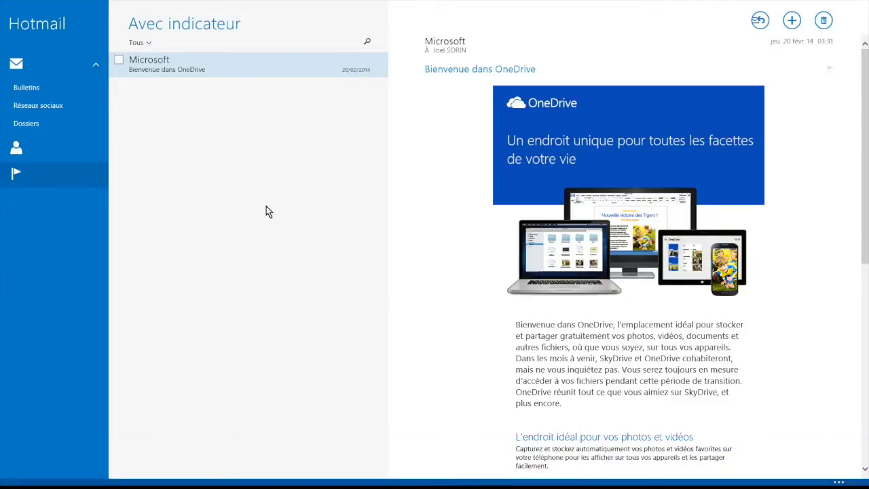
right_click(266, 206)
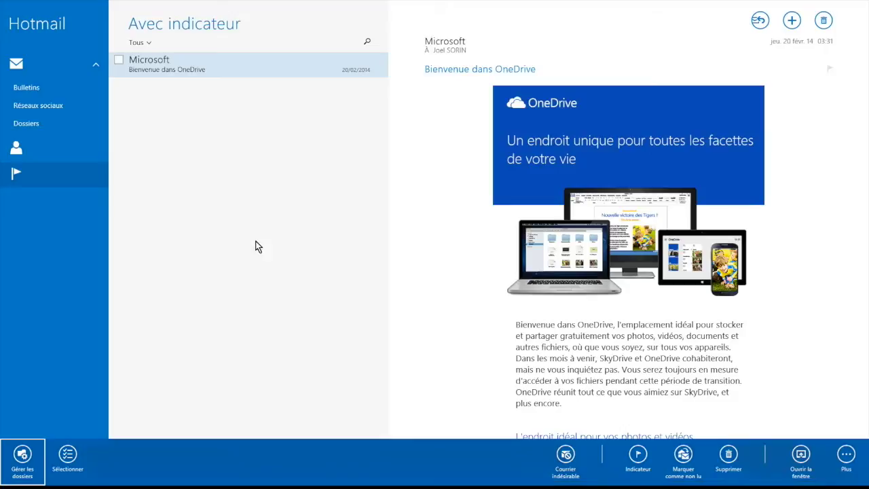
- Create a new folder named 'adherents' through Gérer les dossiers > Créer un dossier
left_click(21, 460)
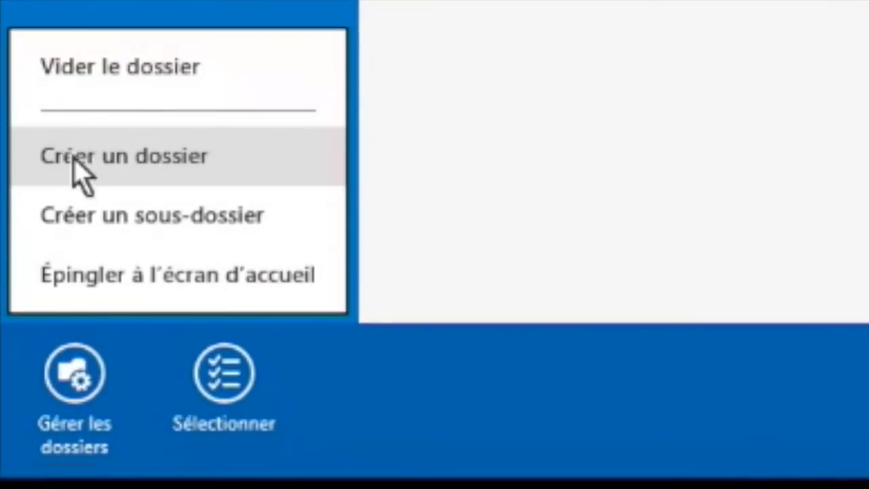
left_click(117, 161)
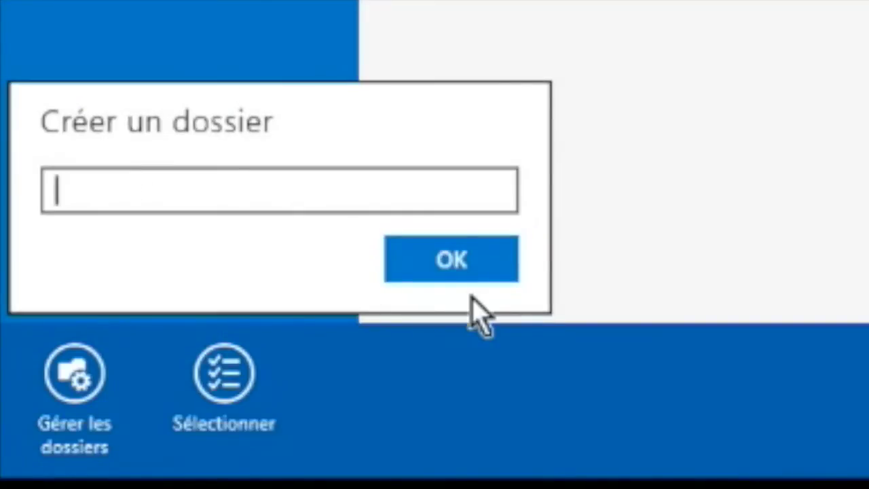
type("adherents")
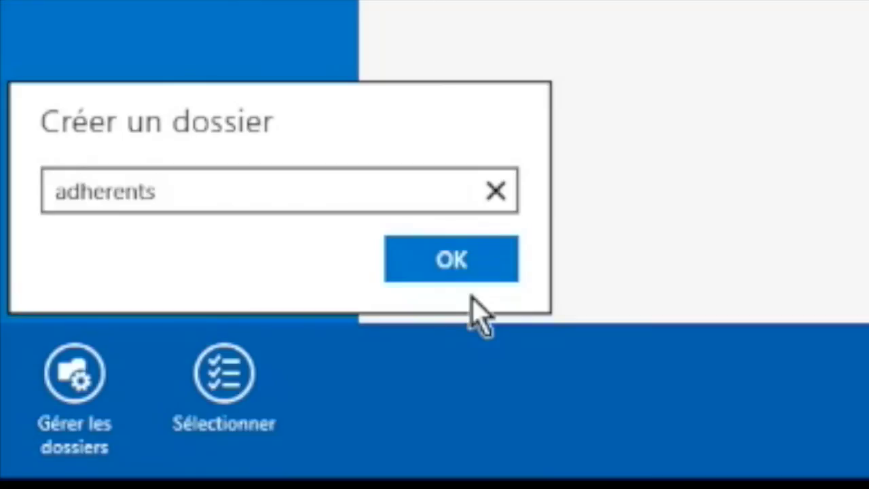
left_click(454, 263)
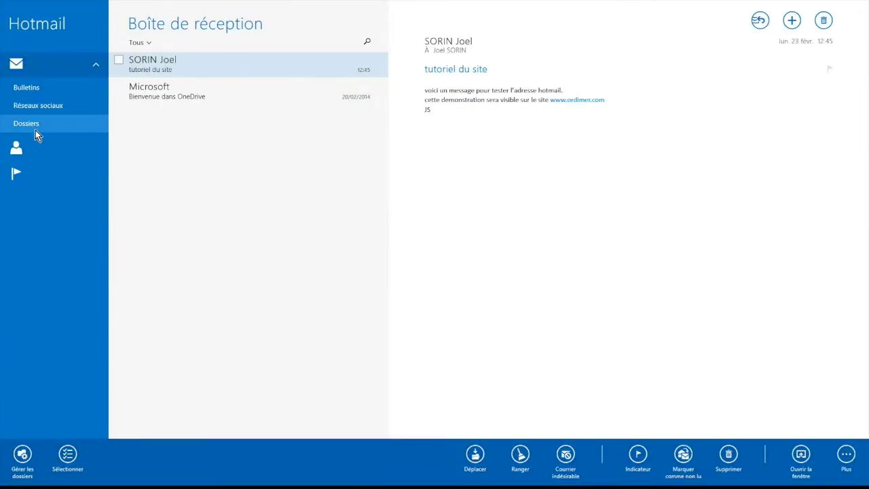
- Check 'adherents' in Dossiers, tick the 'tutoriel du site' message, and preview Déplacer destinations without moving
left_click(32, 126)
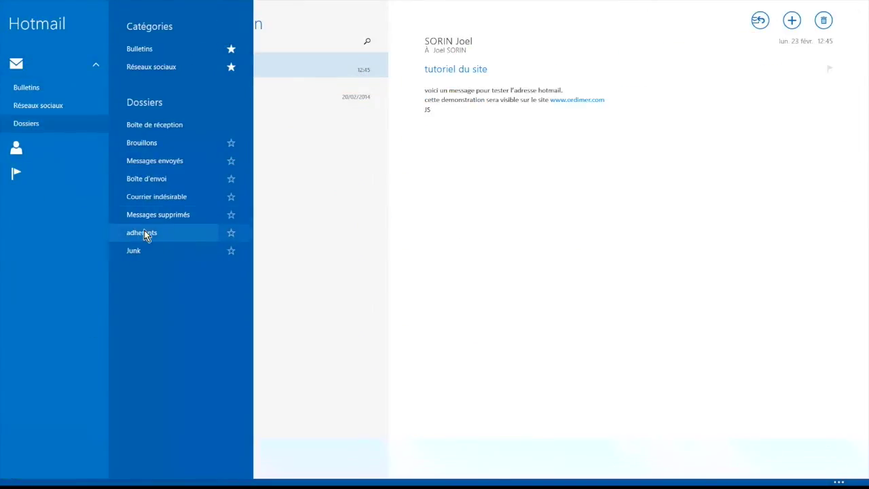
right_click(476, 457)
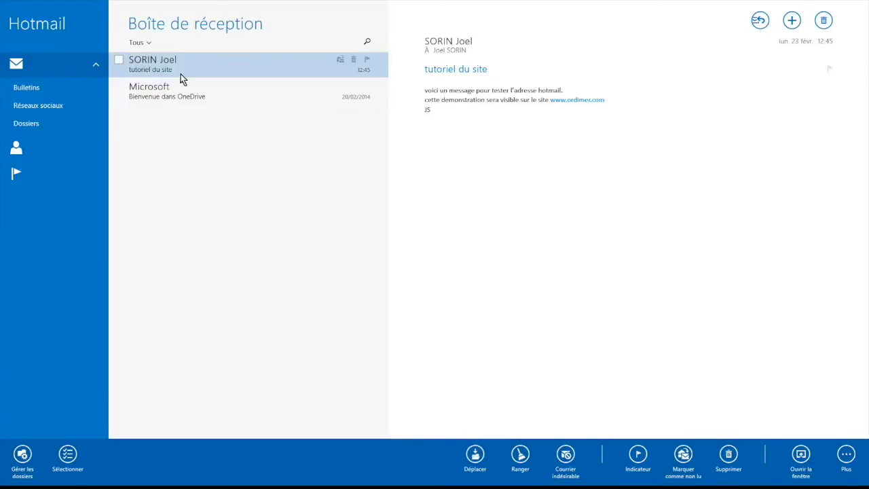
left_click(119, 63)
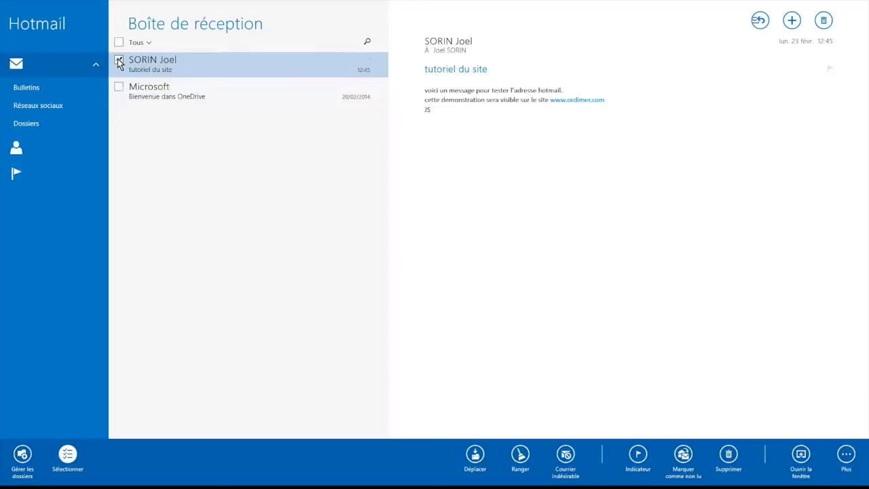
left_click(476, 459)
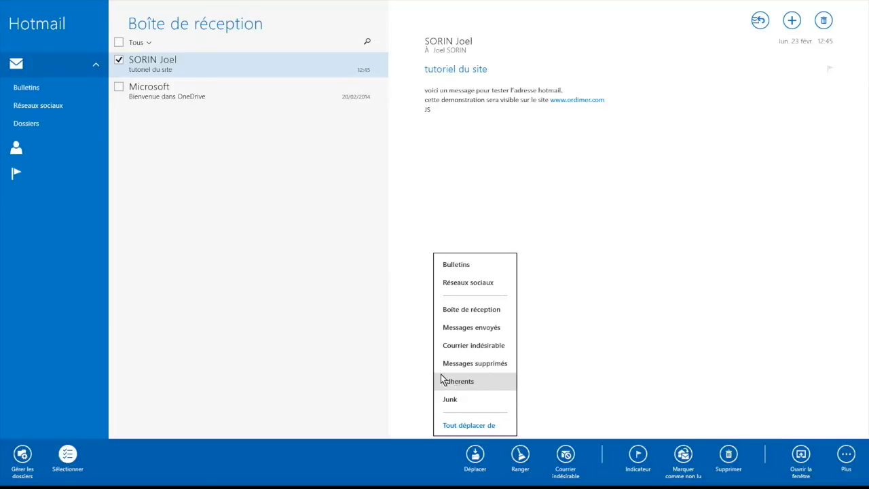
left_click(310, 294)
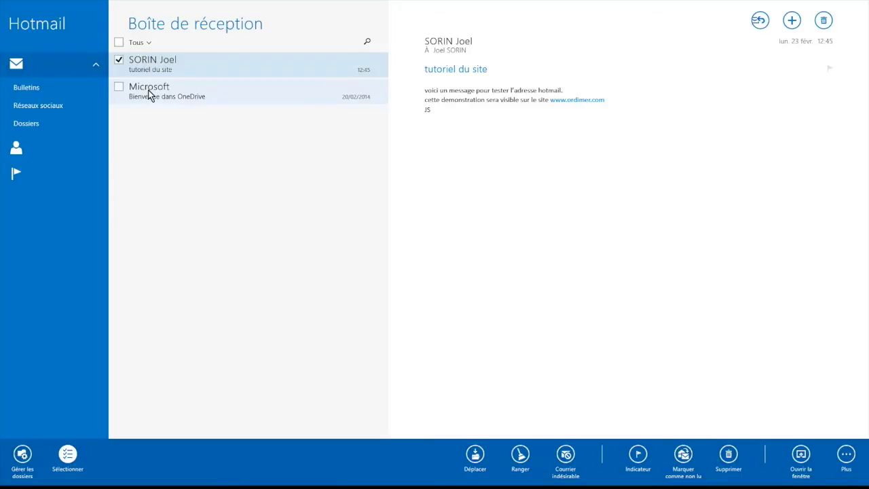
left_click(119, 88)
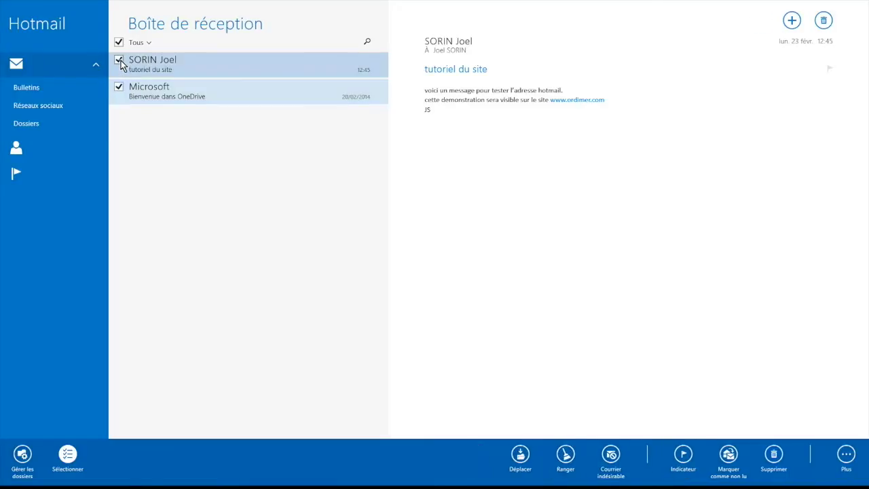
left_click(119, 60)
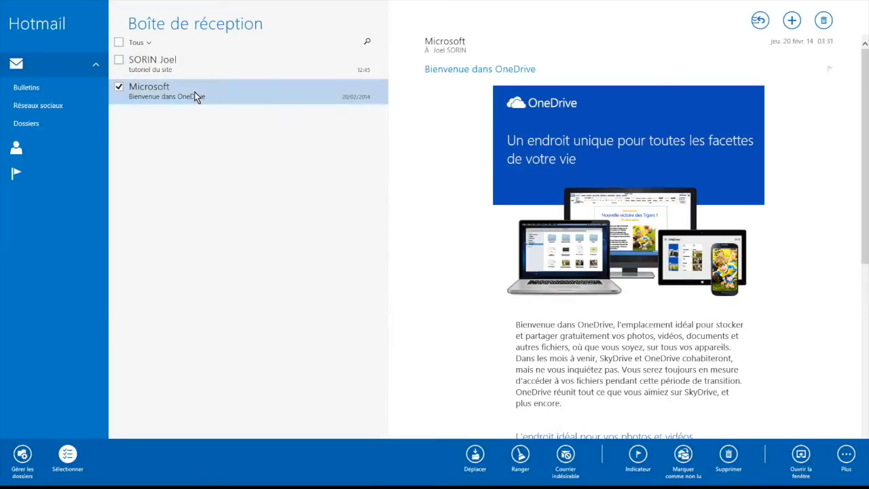
left_click(682, 459)
left_click(118, 42)
left_click(682, 456)
left_click(118, 86)
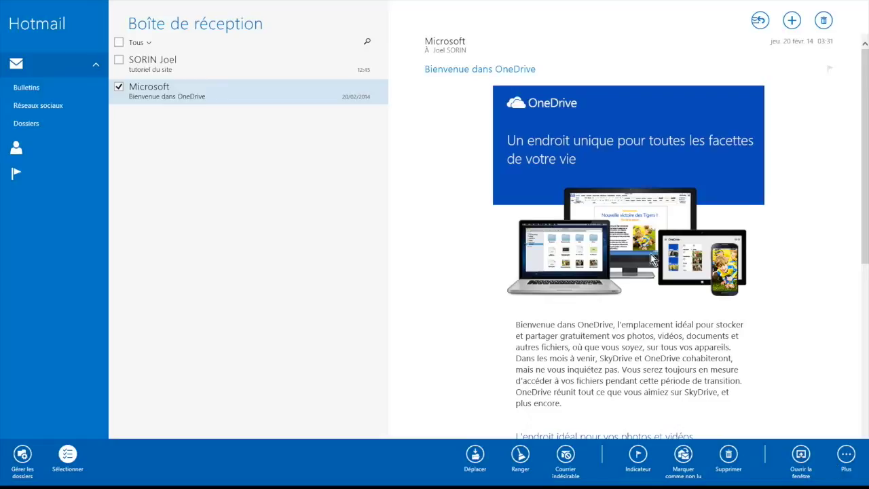
left_click(810, 466)
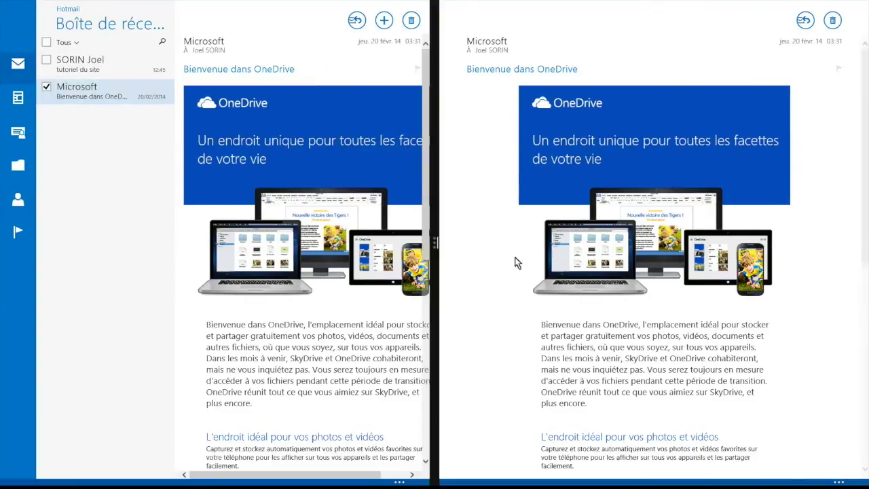
left_click_drag(646, 6, 679, 479)
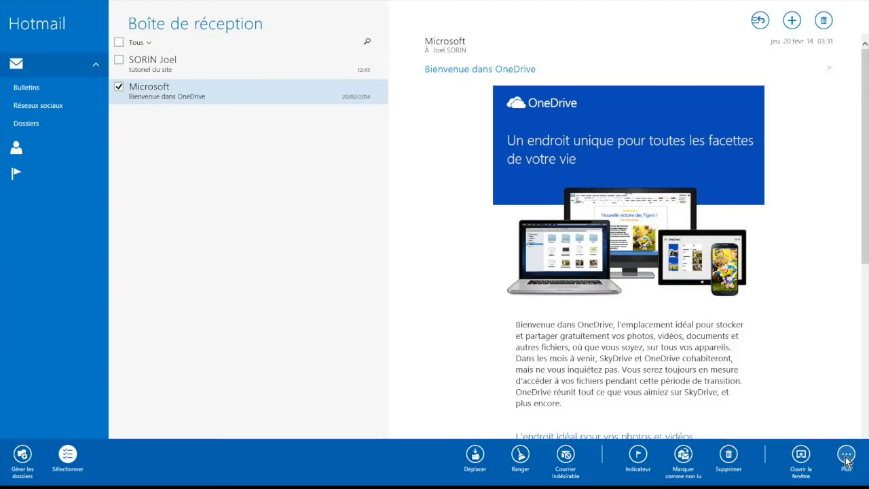
left_click(846, 456)
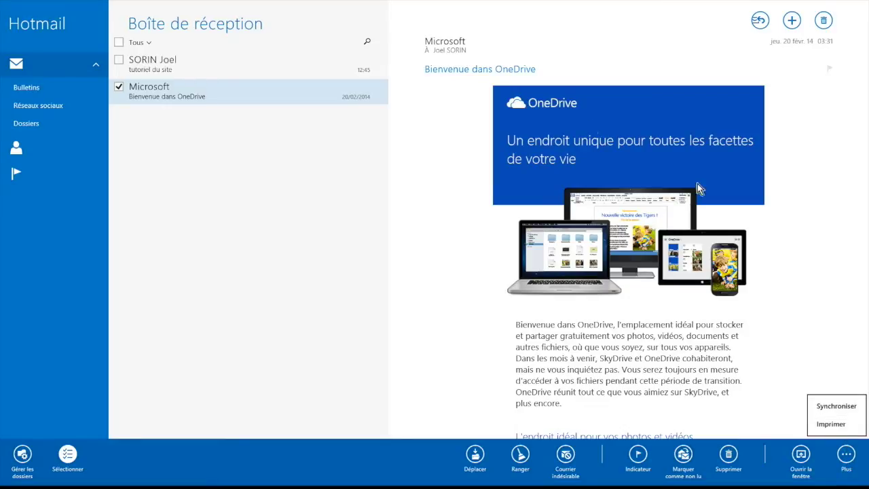
left_click(727, 343)
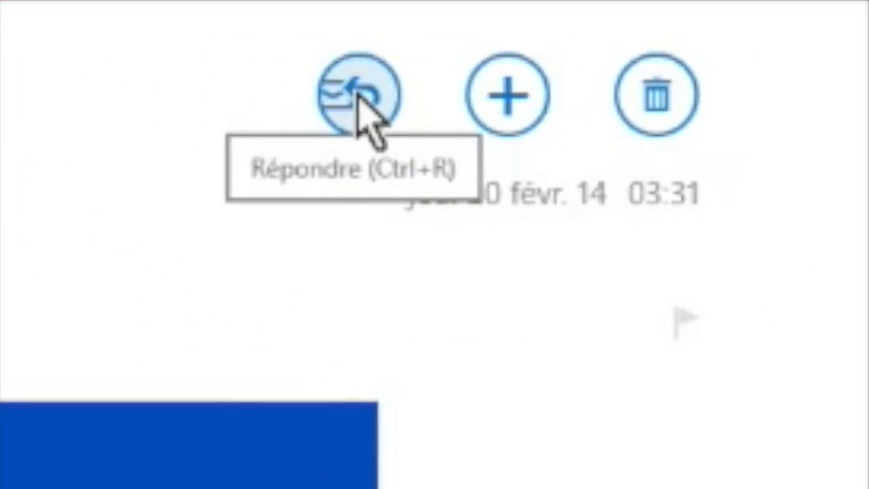
left_click(358, 95)
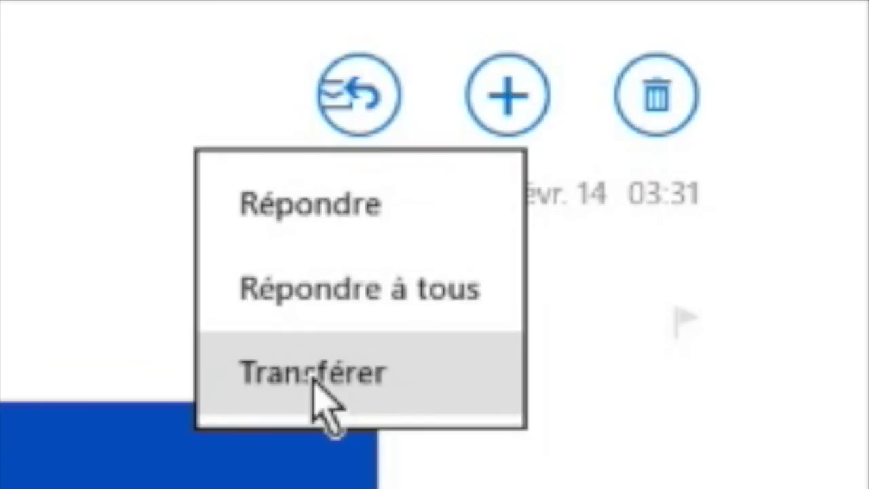
left_click(509, 112)
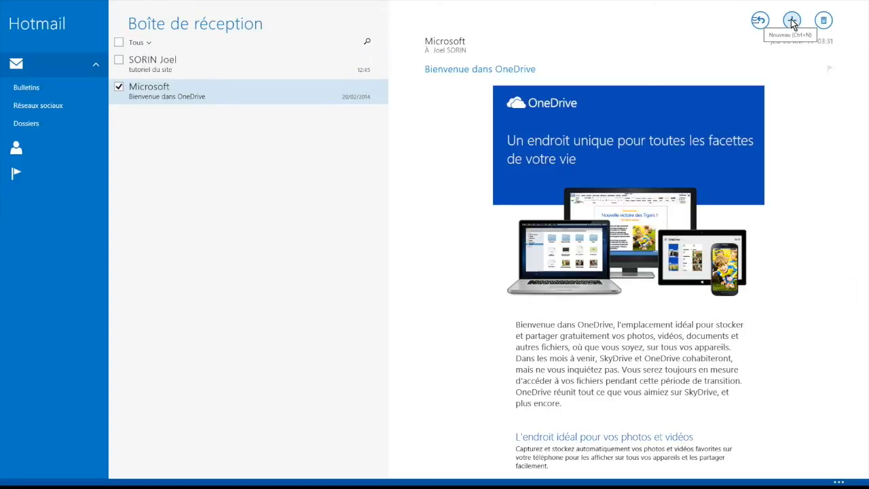
left_click(792, 21)
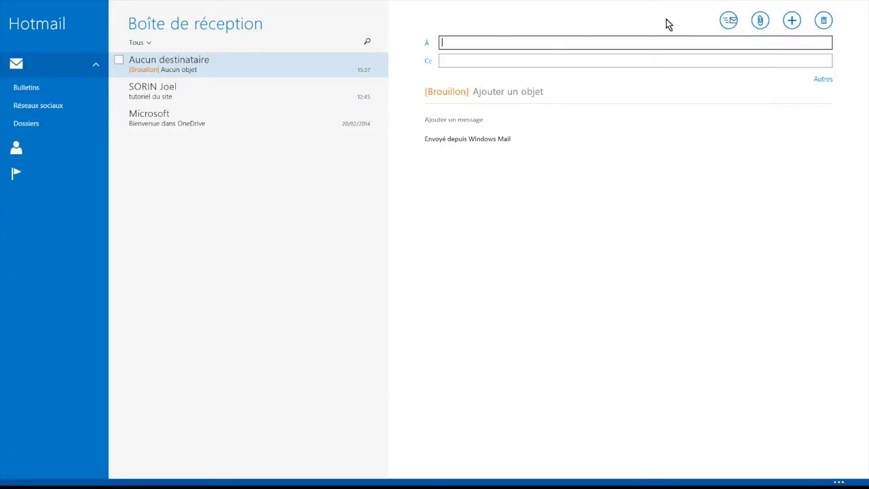
- In a new message, cancel the Pièces jointes file picker without attaching anything
left_click(499, 42)
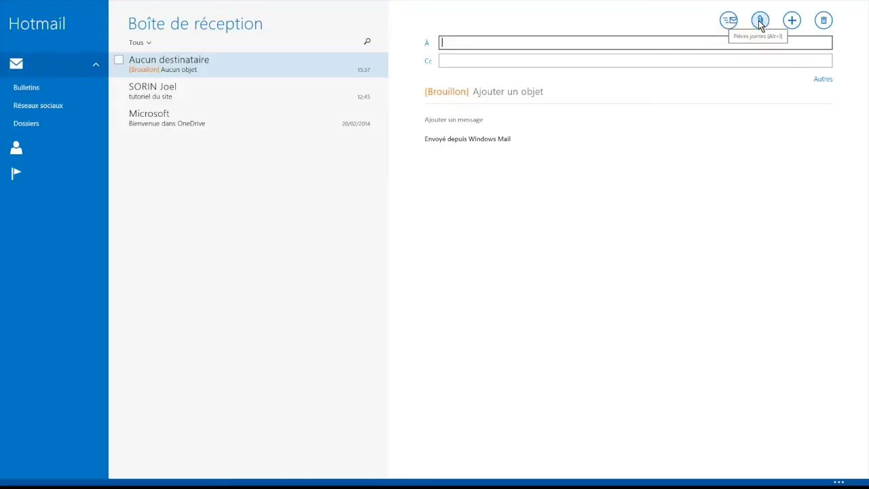
left_click(760, 21)
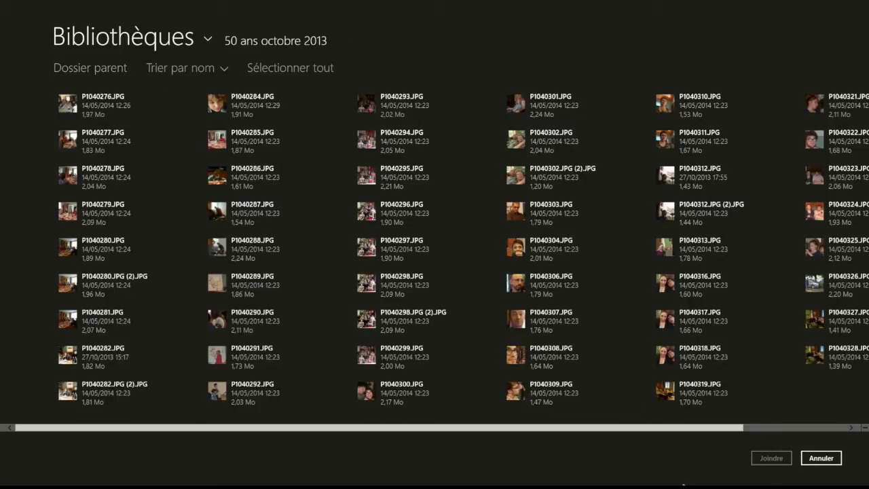
left_click(836, 455)
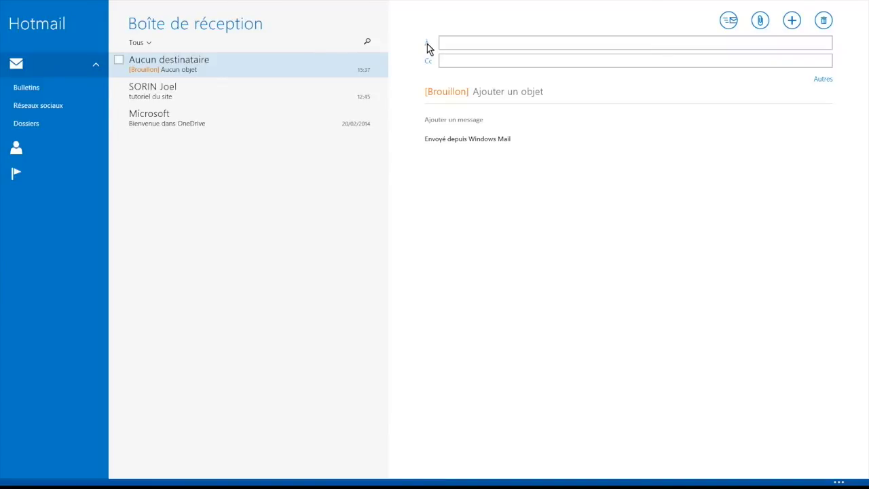
- Leave Contacts without choosing a recipient, then reveal the Cci and Priorité fields via Autres
left_click(427, 44)
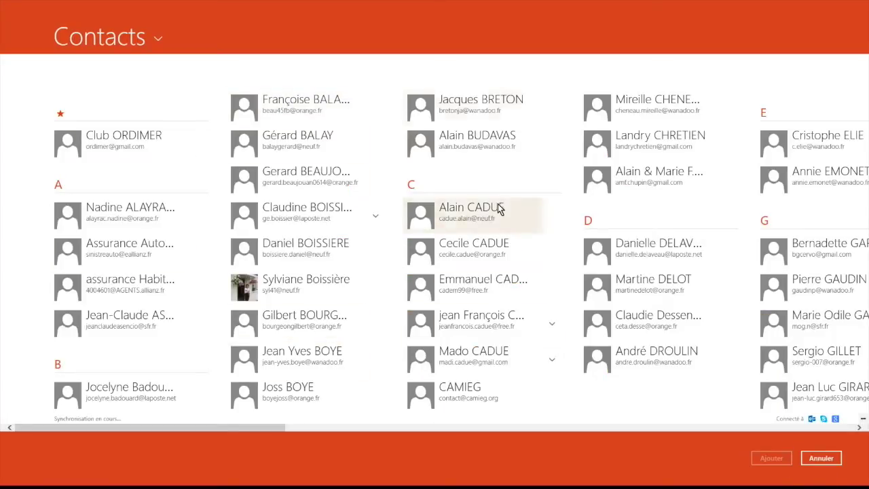
left_click(826, 466)
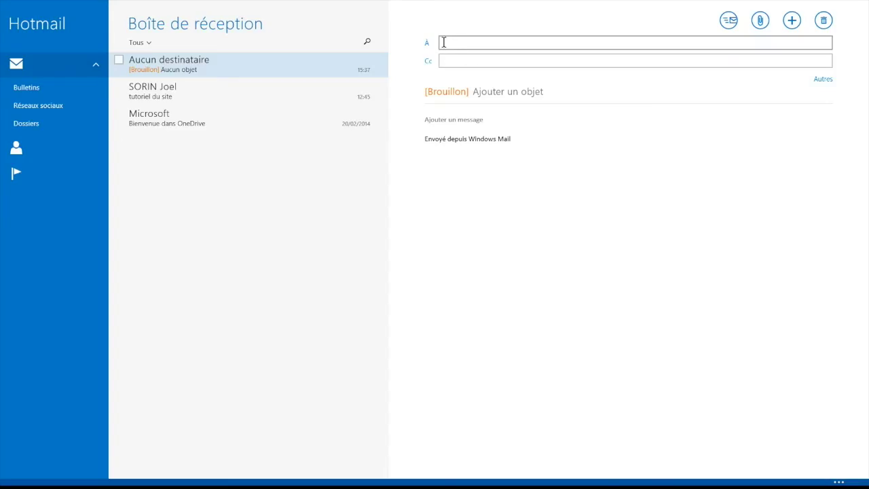
left_click(443, 42)
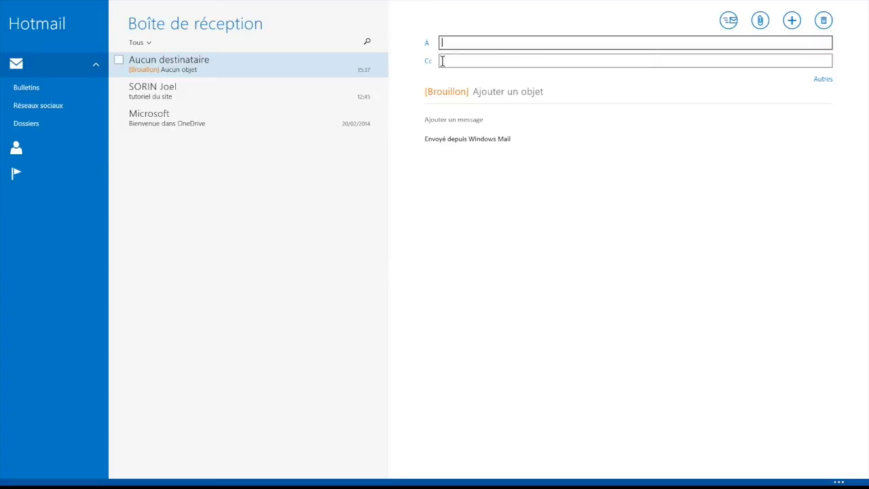
left_click(824, 80)
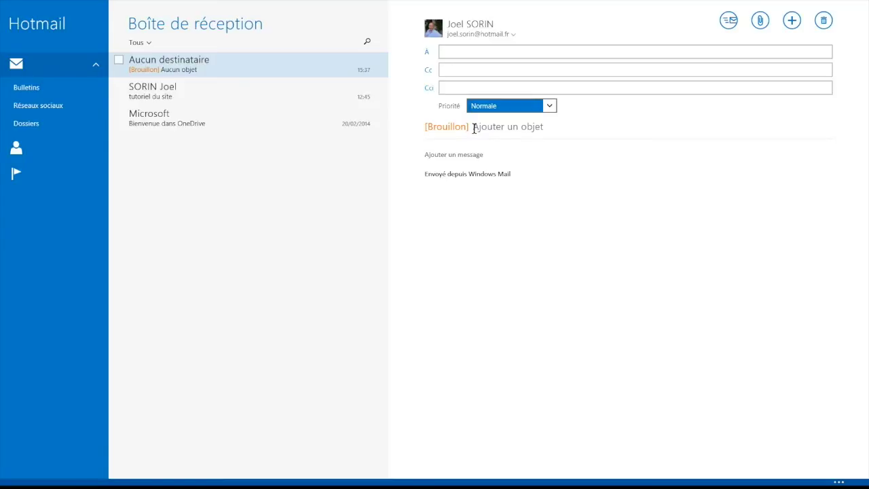
- Type 'sujet' as the subject and 'contenu du message' in the body above the signature
left_click(474, 128)
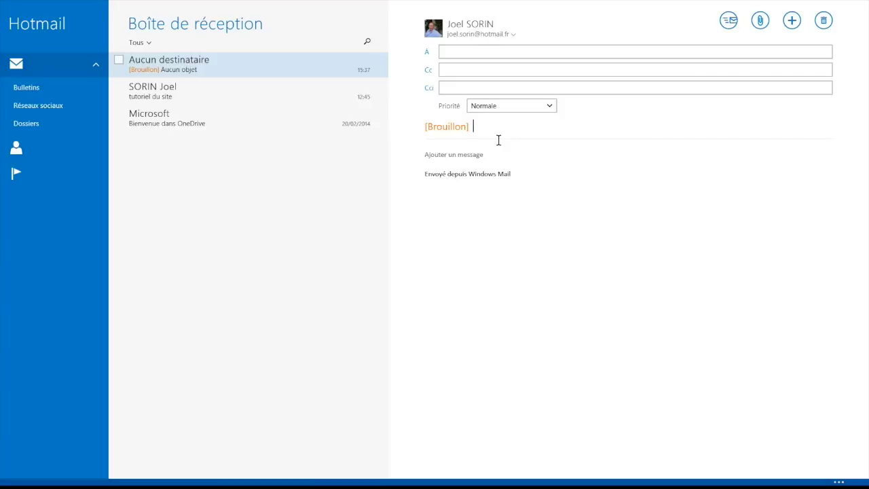
type("sujet")
left_click(425, 159)
type("contenu du message")
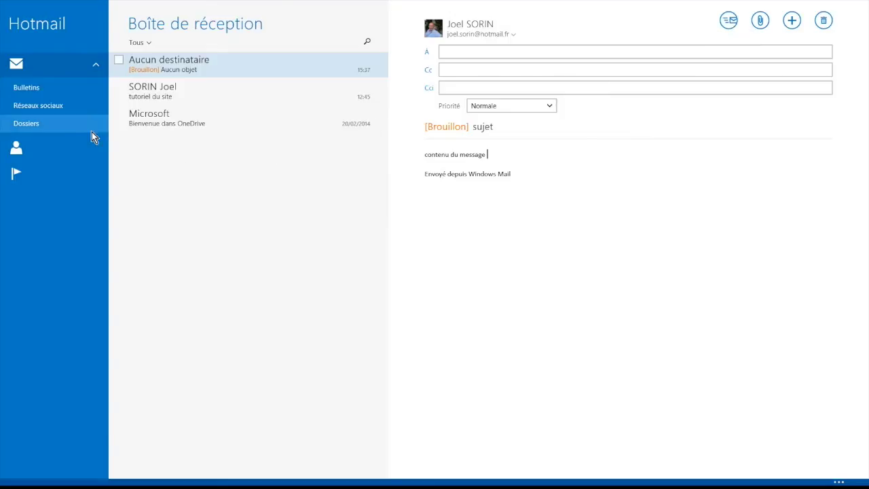
- Delete the draft with the trash button, back to the inbox with 'tutoriel du site' open
left_click(21, 126)
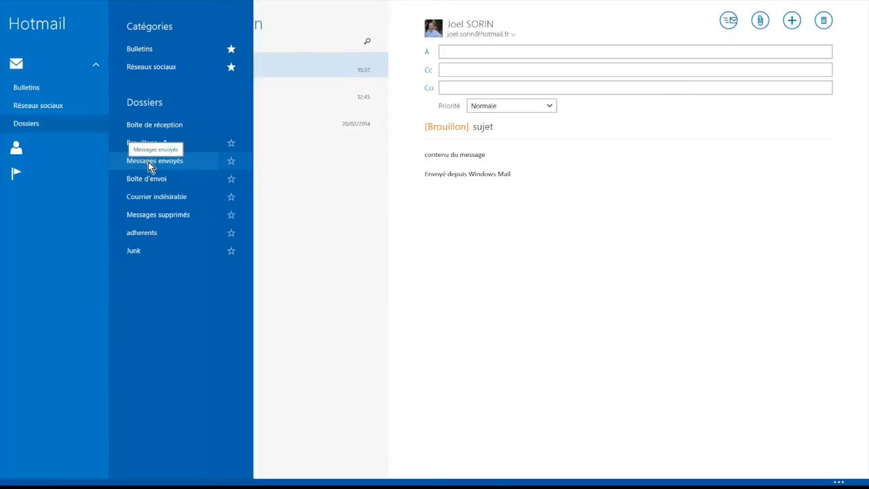
left_click(700, 217)
left_click(823, 21)
left_click(26, 123)
left_click(556, 241)
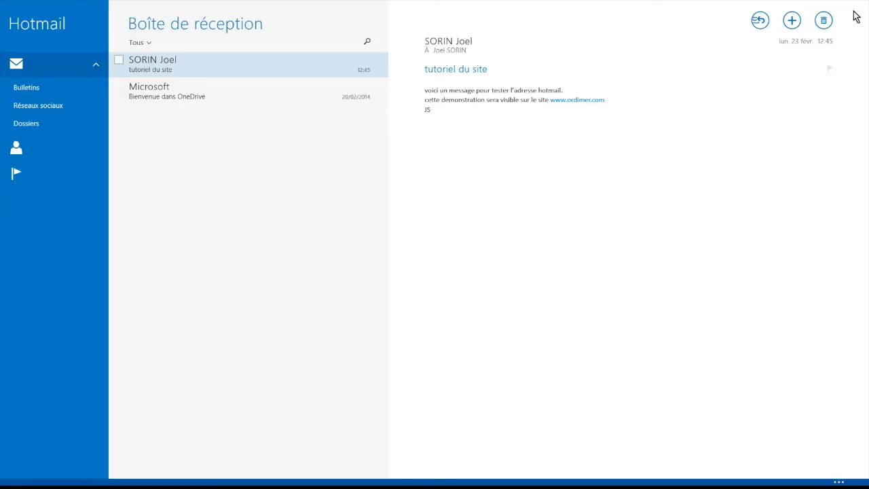
mouse_move(866, 2)
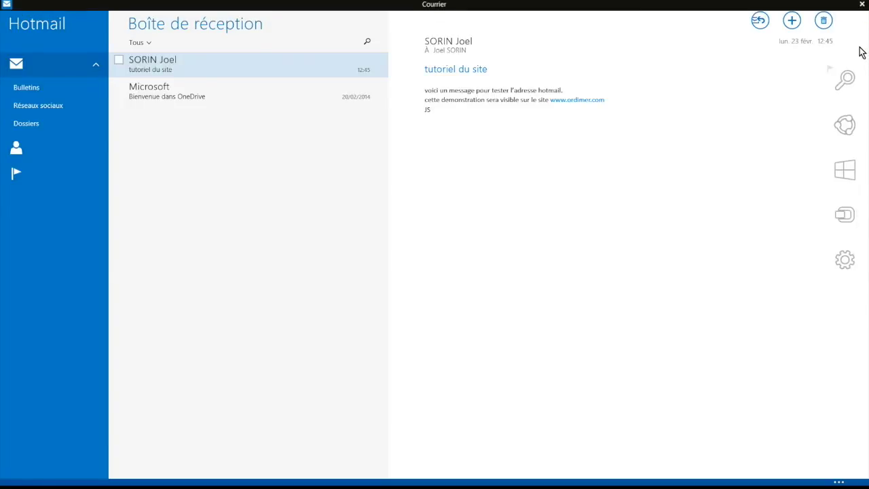
- Open Settings > Comptes showing only Hotmail, then choose Ajouter un compte
mouse_move(858, 68)
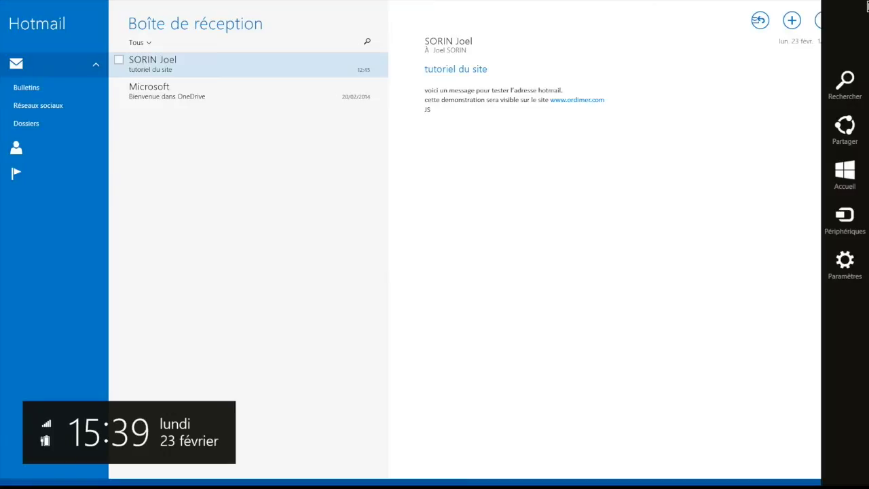
left_click(846, 268)
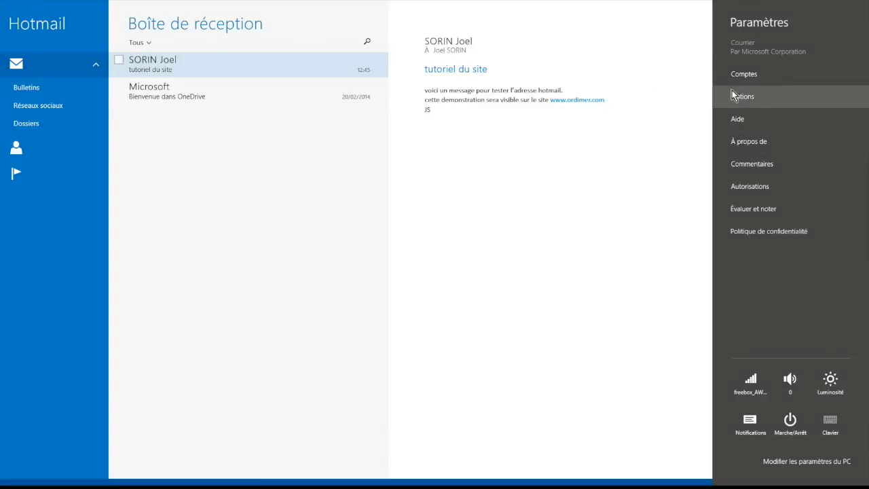
left_click(743, 75)
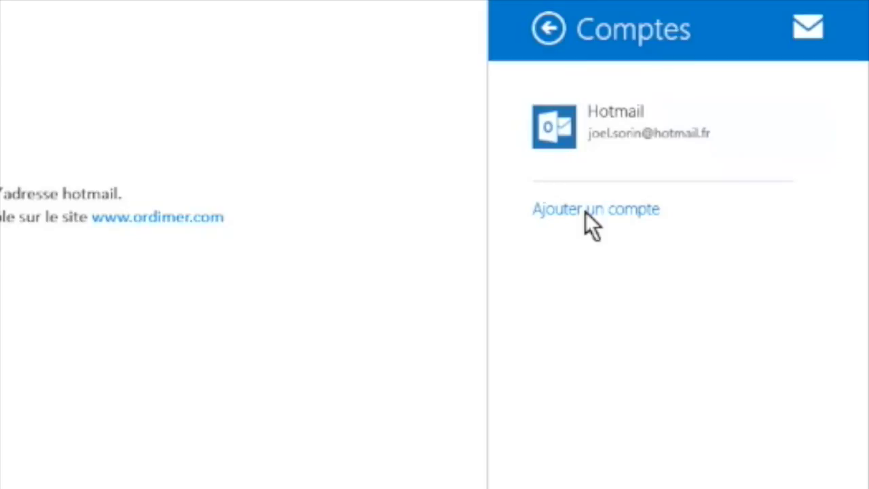
left_click(585, 212)
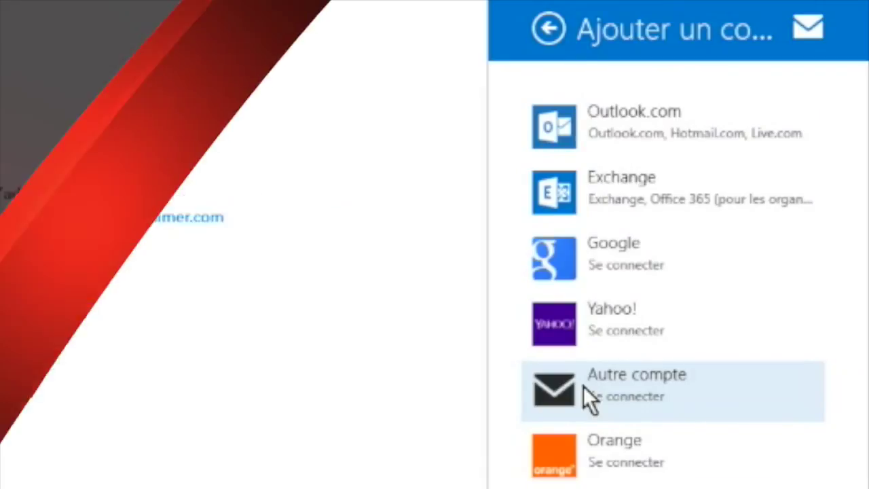
- Choose Autre compte with IMAP as the account type to reach the sign-in form
left_click(584, 386)
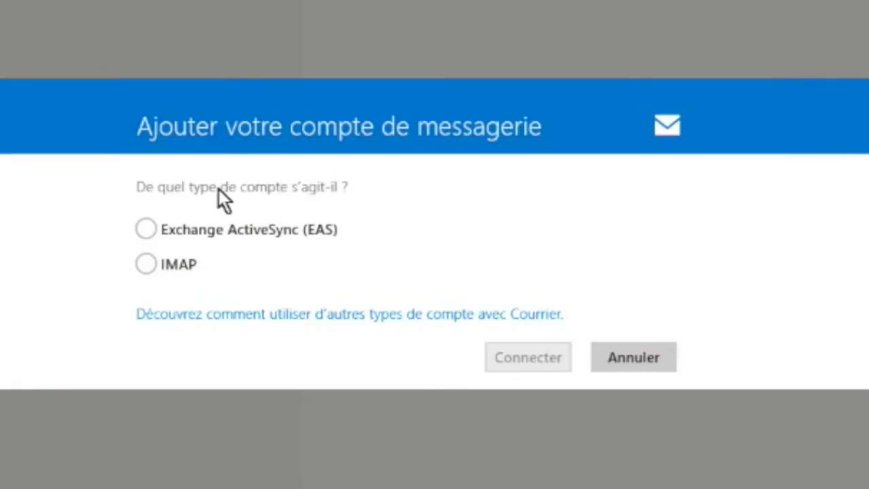
left_click(146, 265)
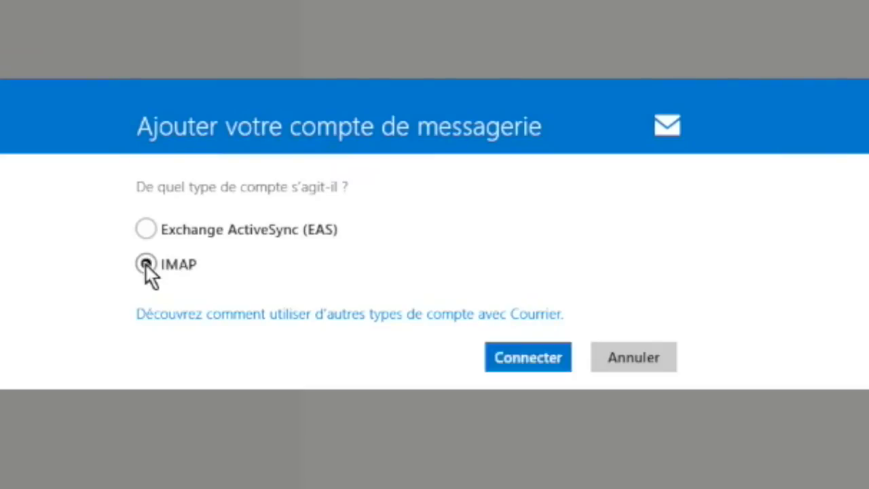
left_click(525, 356)
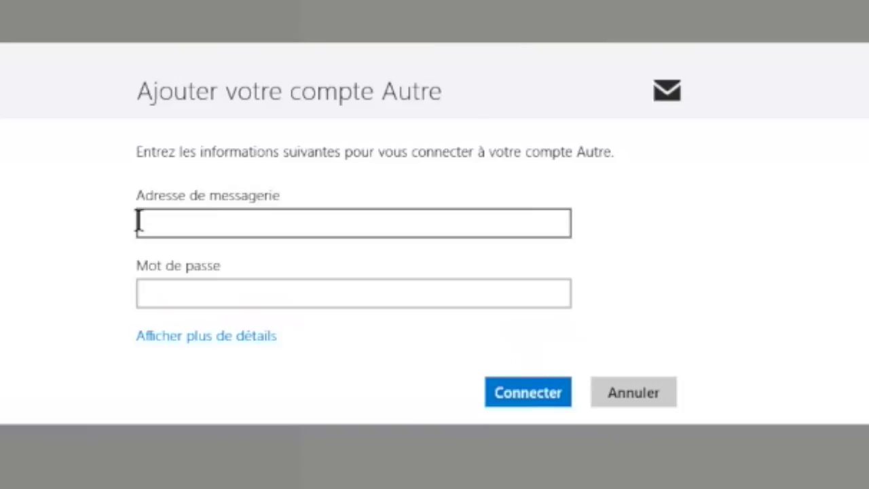
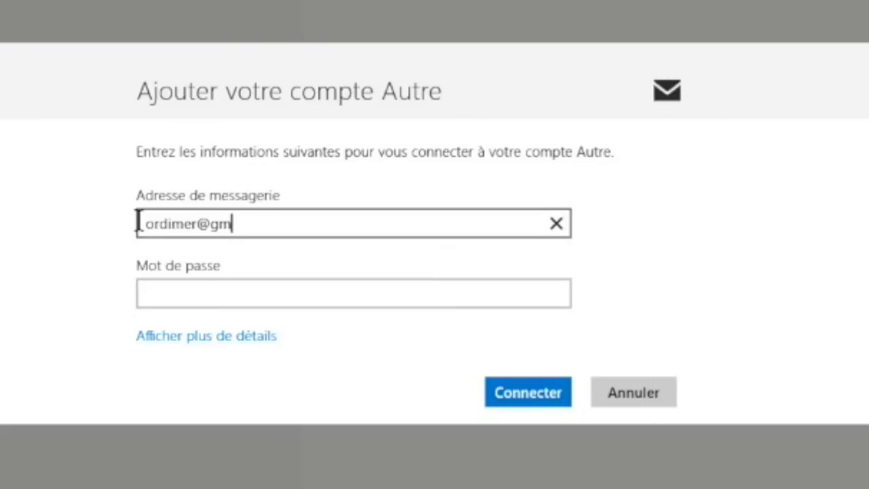
- Sign in the Gmail account over IMAP with its e-mail address and password
key("Tab")
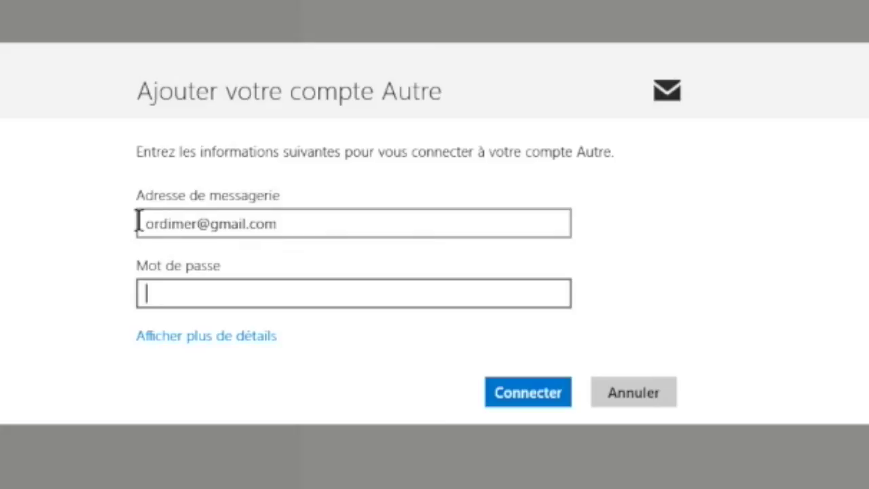
type("••••")
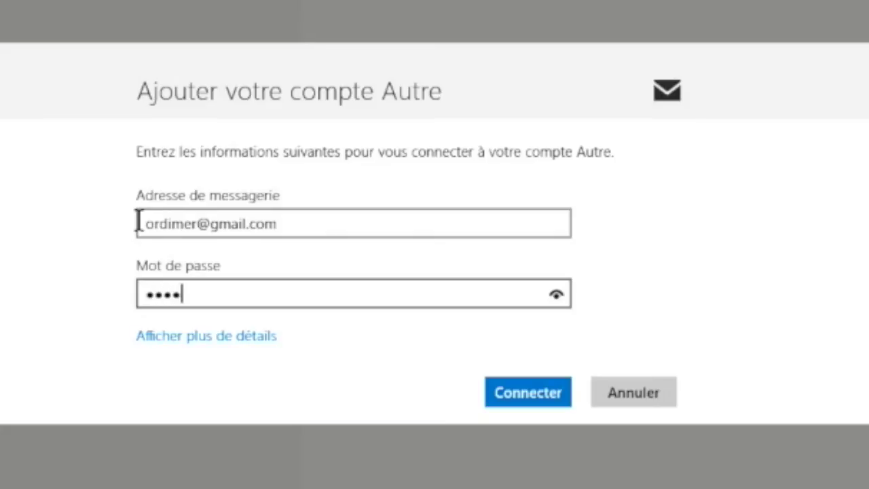
type("••••••")
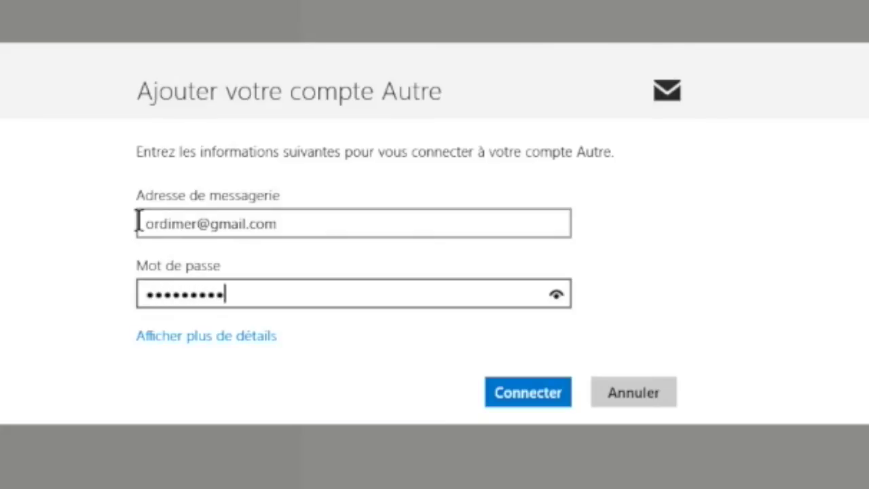
left_click(523, 391)
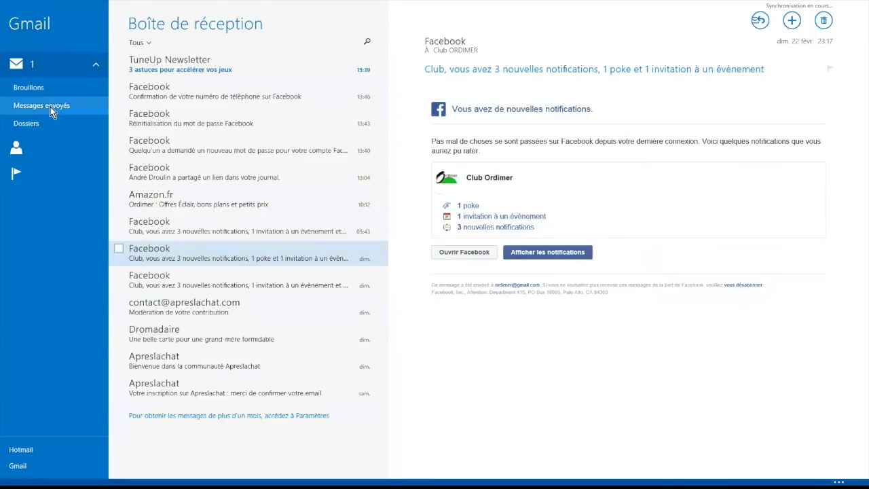
- Switch between the Hotmail and Gmail inboxes, then show the Comptes list in Settings
left_click(19, 451)
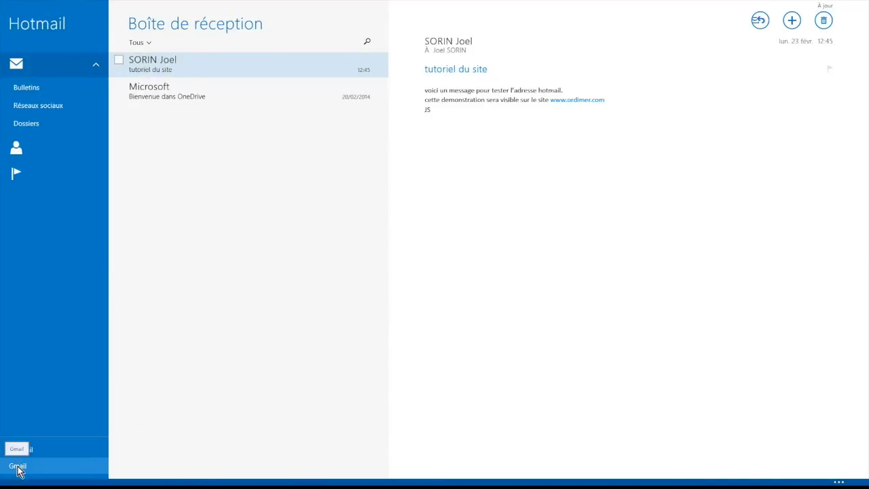
left_click(18, 467)
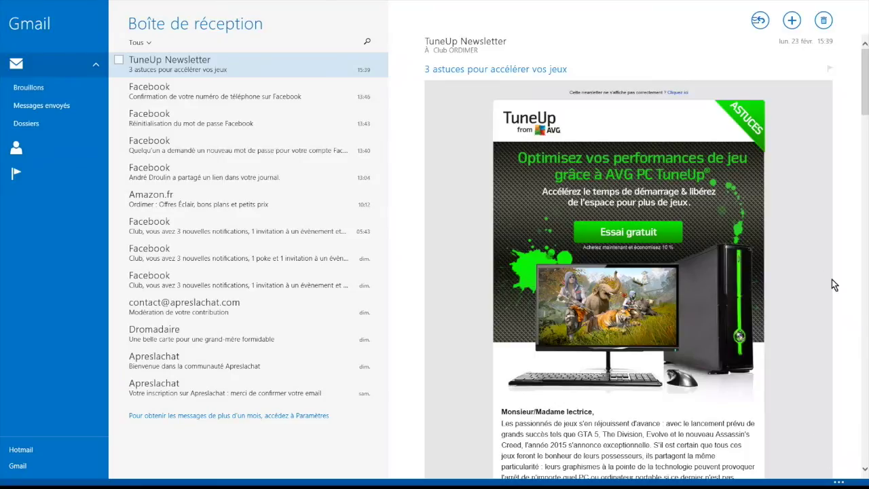
mouse_move(863, 3)
left_click(854, 326)
left_click(761, 65)
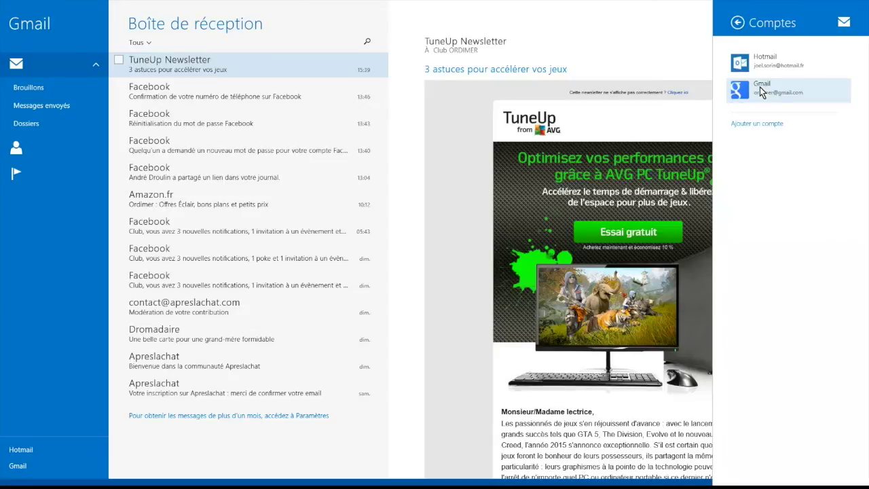
- Delete the Gmail account via Supprimer le compte, removing it from Ce PC only
left_click(760, 87)
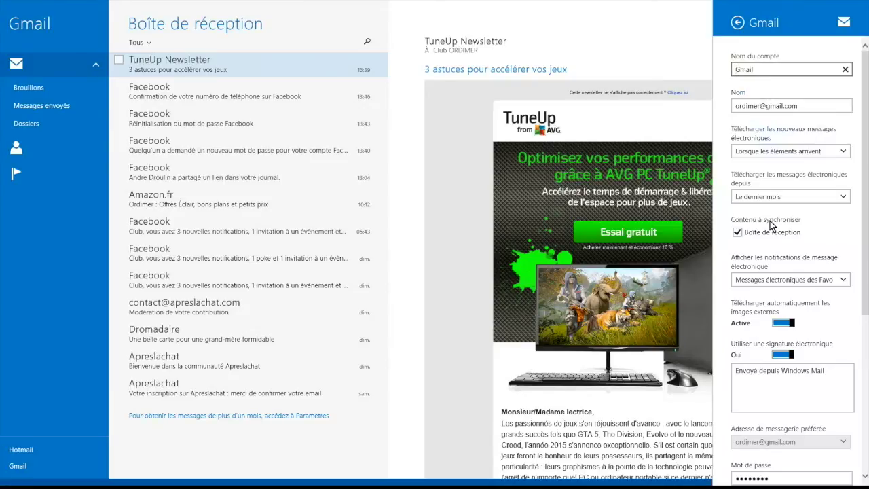
scroll(778, 193, "down", 4)
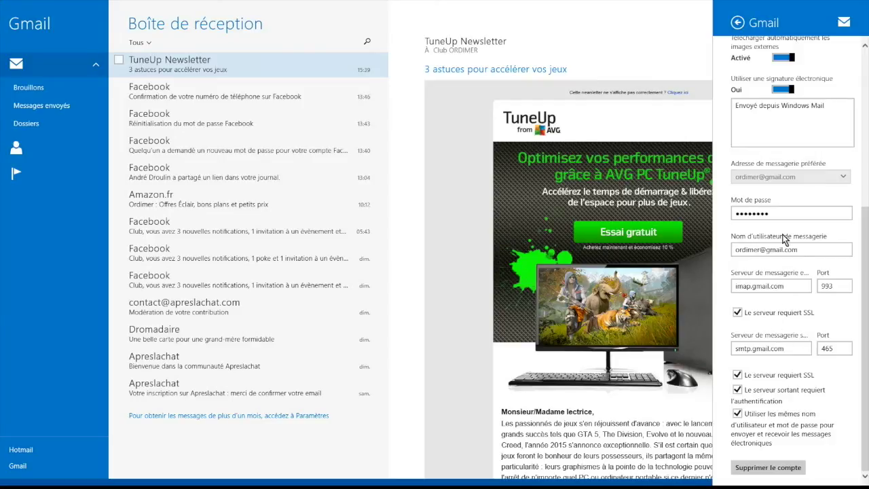
left_click(763, 469)
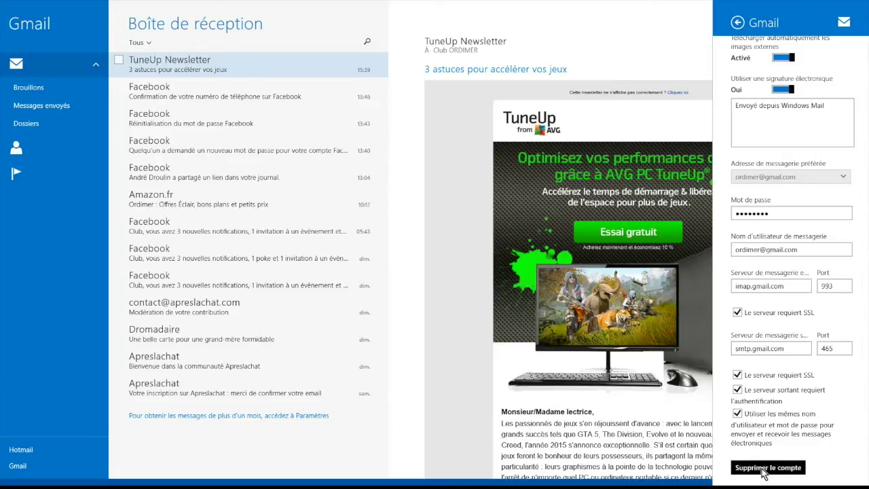
left_click(753, 467)
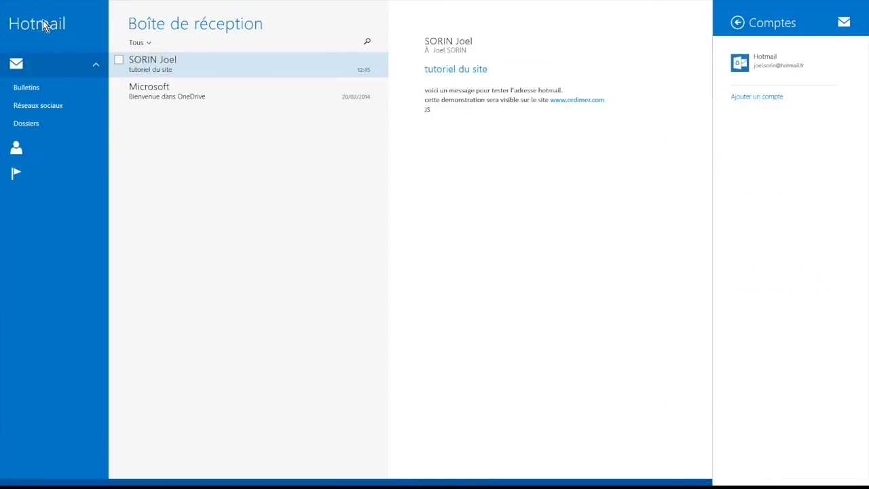
- Switch off 'Regrouper les messages par conversation' in Options and close the pane
left_click(738, 22)
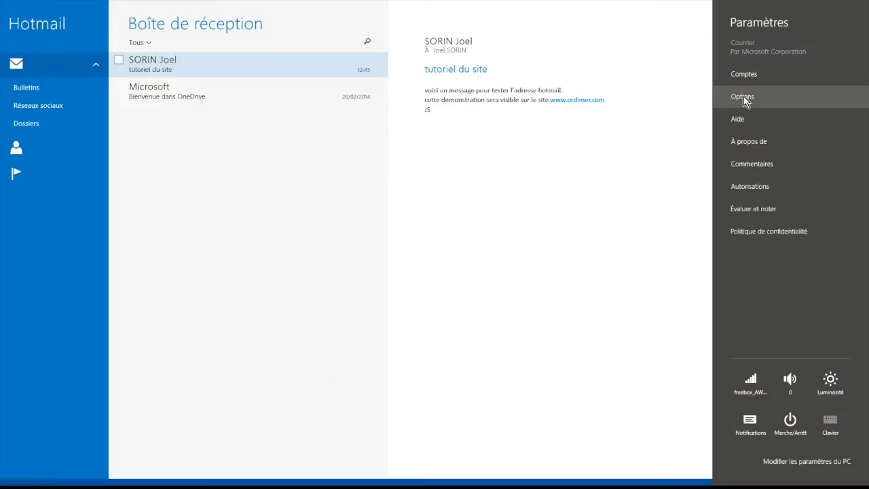
left_click(744, 97)
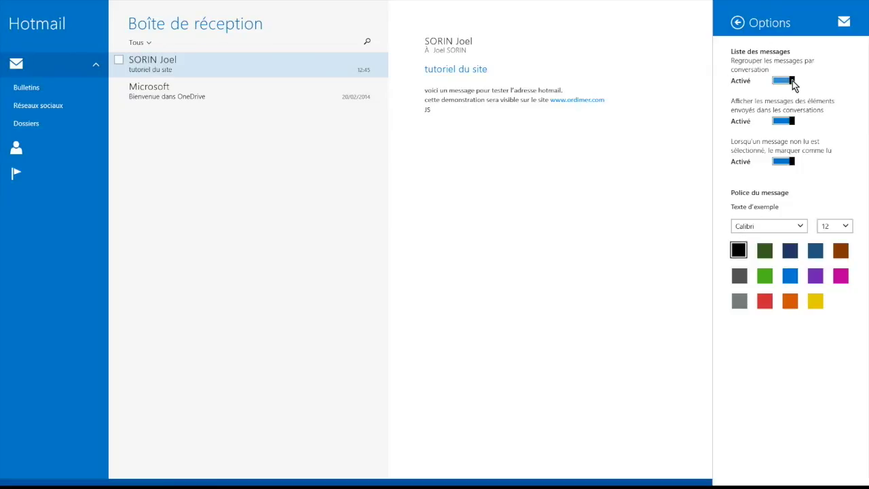
mouse_move(793, 83)
left_mouse_down()
mouse_move(775, 85)
mouse_move(793, 85)
left_mouse_up()
left_click(659, 57)
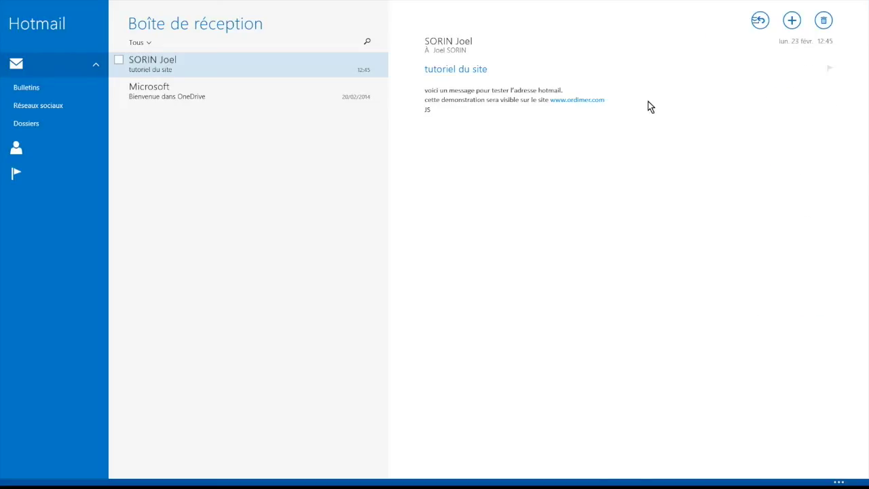